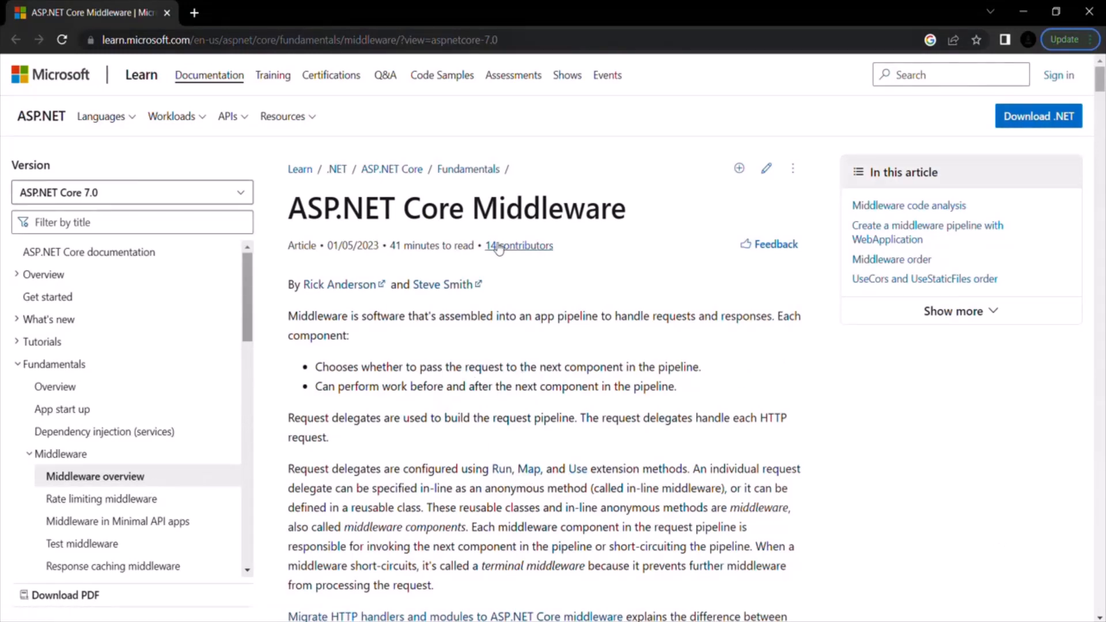
{"action": "scroll", "coordinate": [549, 360], "scroll_direction": "down", "scroll_amount": 6}
{"action": "scroll", "coordinate": [549, 360], "scroll_direction": "down", "scroll_amount": 3}
{"action": "scroll", "coordinate": [550, 359], "scroll_direction": "down", "scroll_amount": 5}
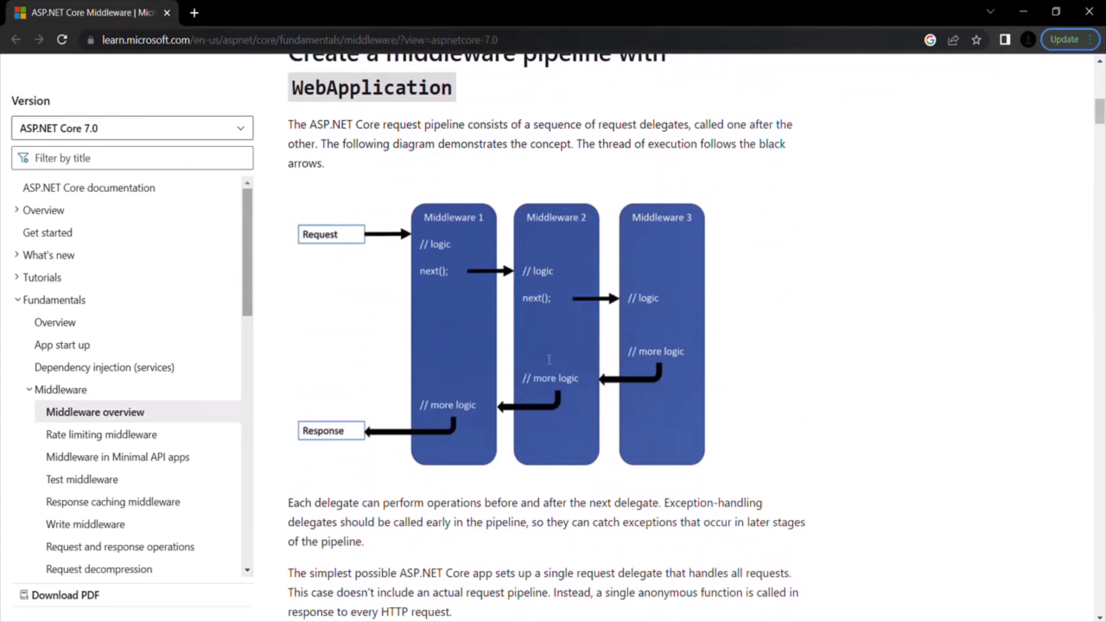
{"action": "scroll", "coordinate": [549, 360], "scroll_direction": "down", "scroll_amount": 5}
{"action": "scroll", "coordinate": [548, 360], "scroll_direction": "down", "scroll_amount": 5}
{"action": "scroll", "coordinate": [549, 360], "scroll_direction": "down", "scroll_amount": 5}
{"action": "scroll", "coordinate": [550, 360], "scroll_direction": "down", "scroll_amount": 4}
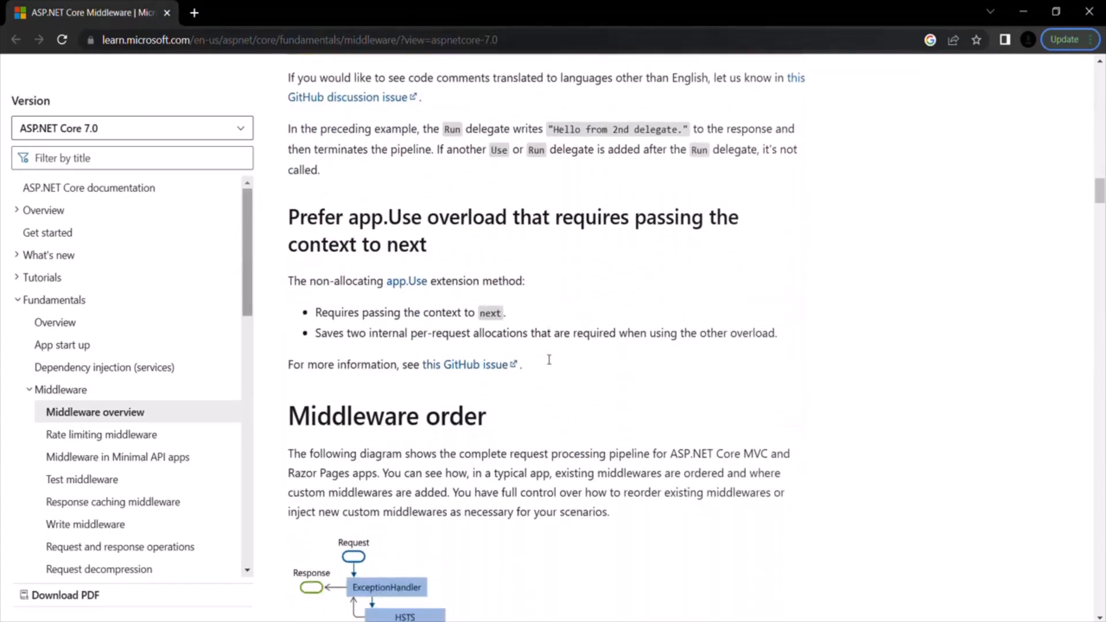
{"action": "scroll", "coordinate": [549, 360], "scroll_direction": "down", "scroll_amount": 2}
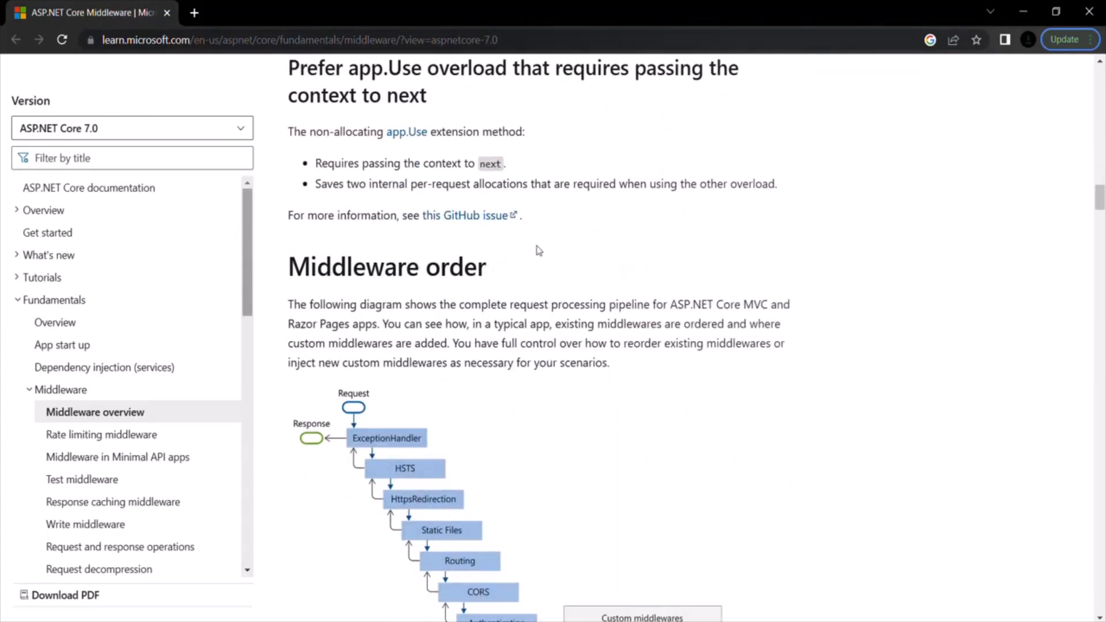
{"action": "scroll", "coordinate": [536, 251], "scroll_direction": "down", "scroll_amount": 1}
{"action": "scroll", "coordinate": [570, 252], "scroll_direction": "down", "scroll_amount": 2}
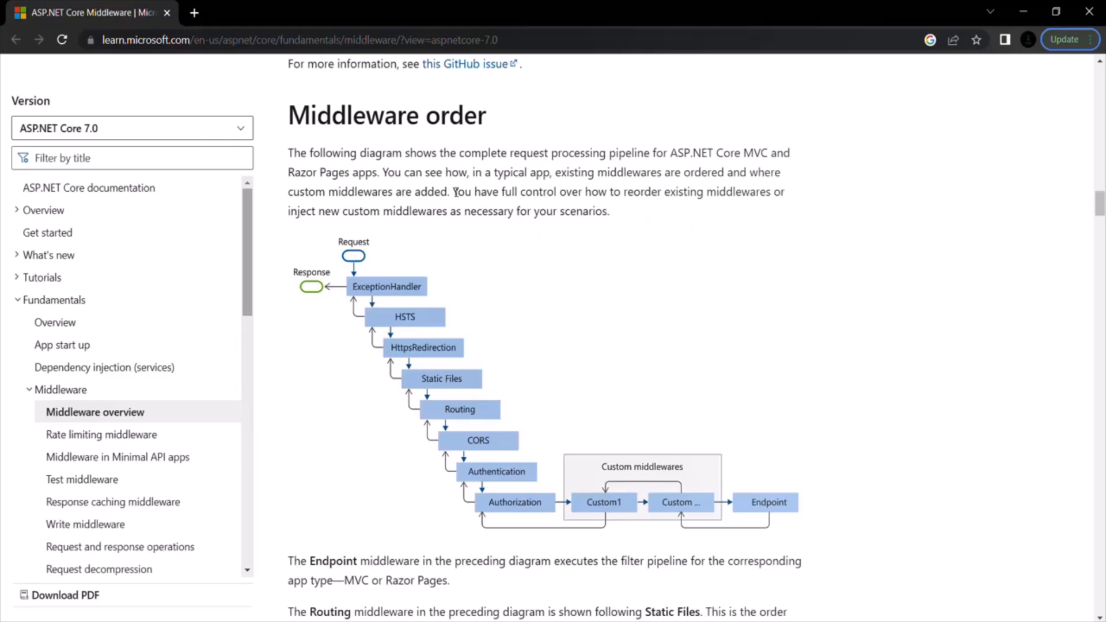
{"action": "mouse_move", "coordinate": [454, 191]}
{"action": "left_mouse_down"}
{"action": "mouse_move", "coordinate": [663, 198]}
{"action": "mouse_move", "coordinate": [437, 218]}
{"action": "mouse_move", "coordinate": [609, 214]}
{"action": "left_mouse_up"}
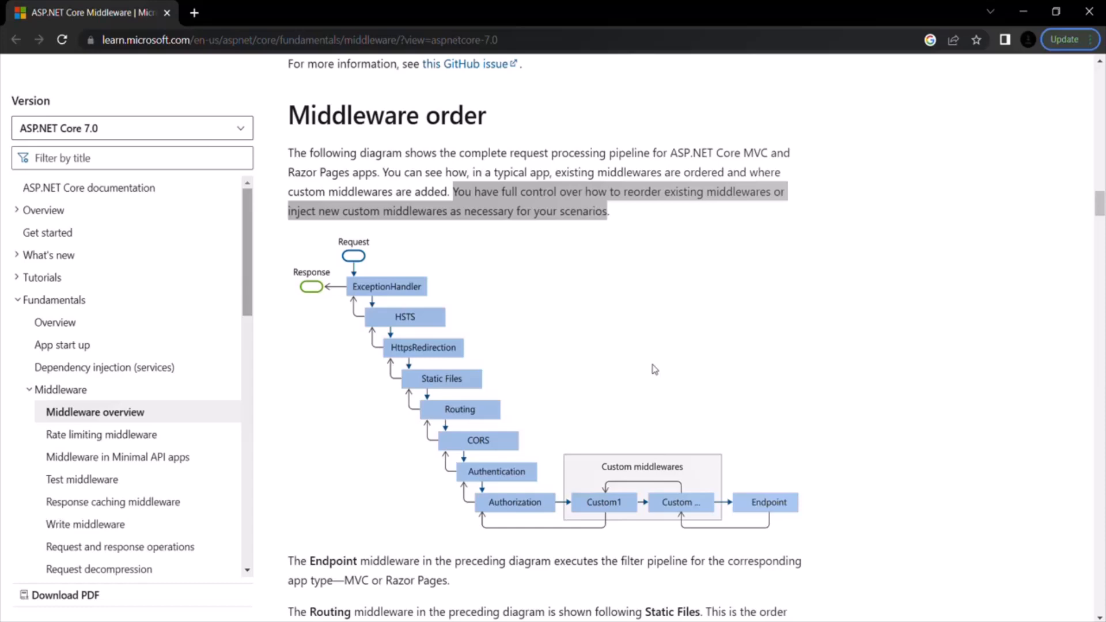
{"action": "left_click", "coordinate": [627, 216]}
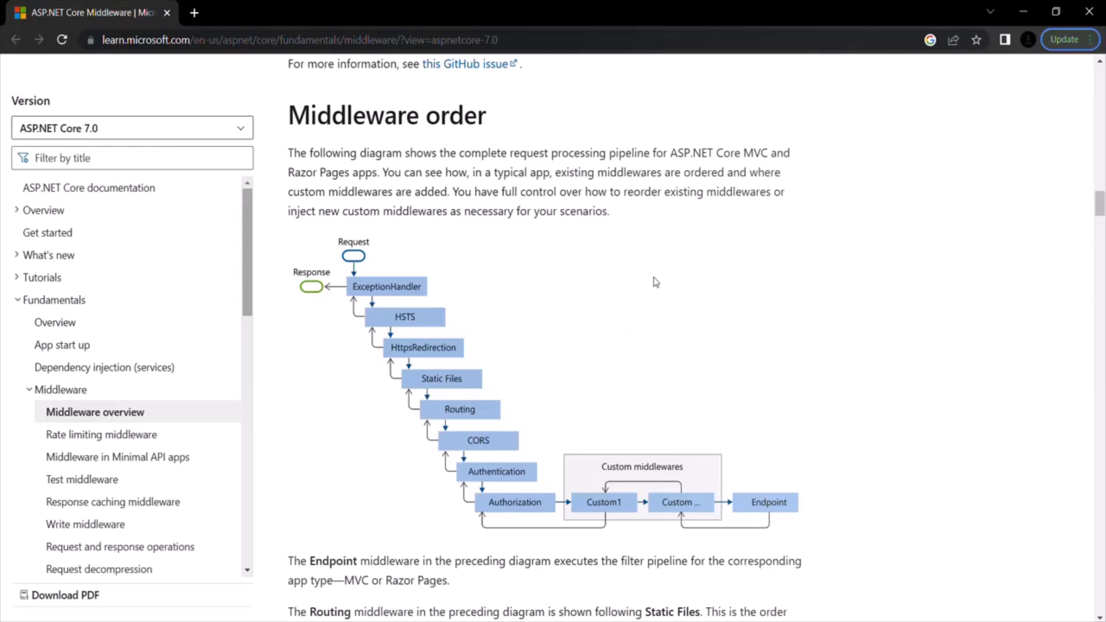
{"action": "scroll", "coordinate": [655, 281], "scroll_direction": "down", "scroll_amount": 5}
{"action": "scroll", "coordinate": [606, 277], "scroll_direction": "down", "scroll_amount": 5}
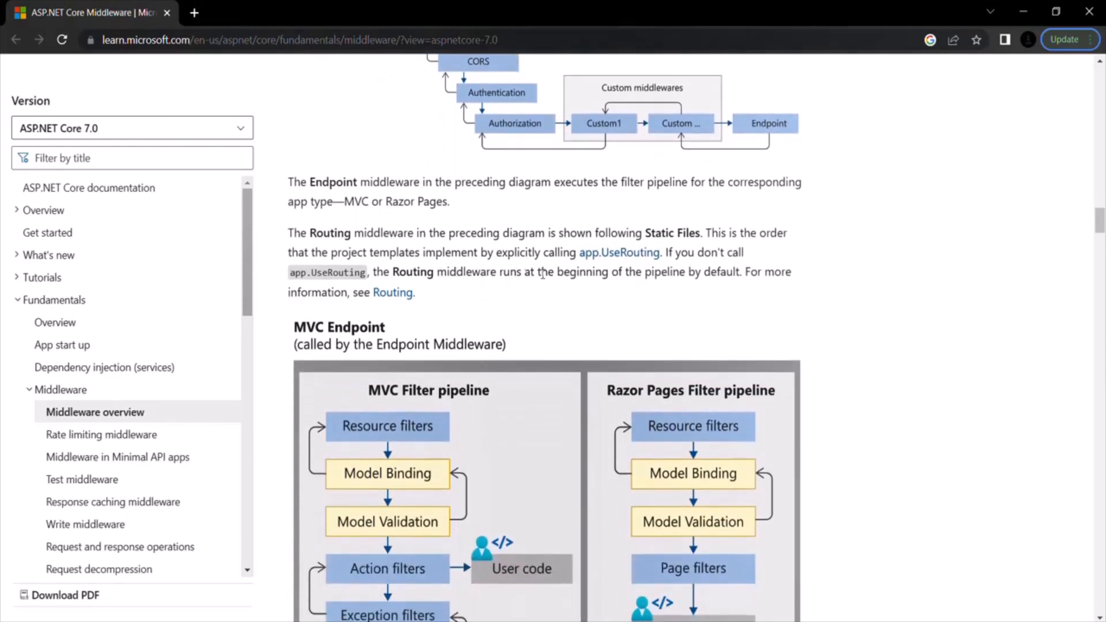
{"action": "scroll", "coordinate": [542, 274], "scroll_direction": "down", "scroll_amount": 5}
{"action": "scroll", "coordinate": [542, 273], "scroll_direction": "down", "scroll_amount": 4}
{"action": "scroll", "coordinate": [542, 273], "scroll_direction": "down", "scroll_amount": 1}
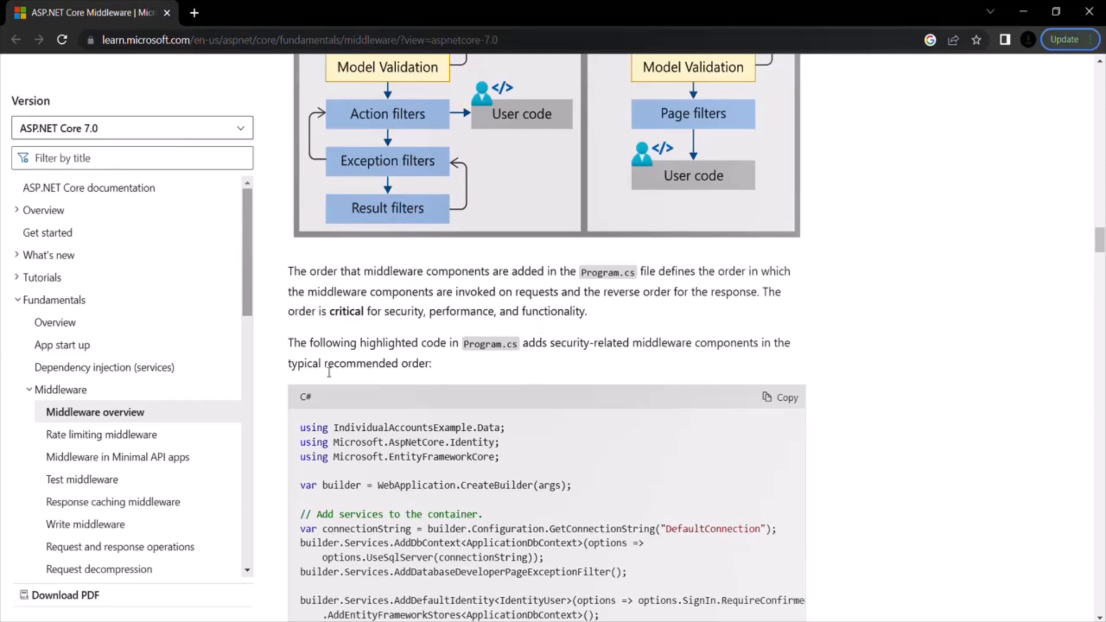
{"action": "scroll", "coordinate": [522, 421], "scroll_direction": "down", "scroll_amount": 1}
{"action": "scroll", "coordinate": [522, 421], "scroll_direction": "down", "scroll_amount": 2}
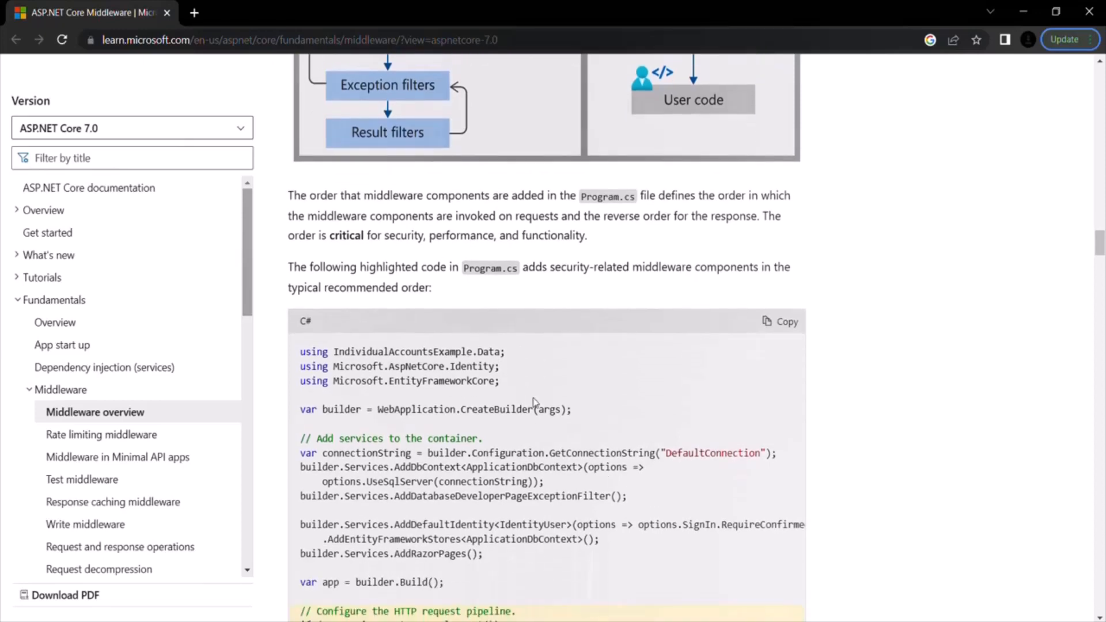
{"action": "scroll", "coordinate": [536, 397], "scroll_direction": "down", "scroll_amount": 2}
{"action": "scroll", "coordinate": [535, 394], "scroll_direction": "down", "scroll_amount": 2}
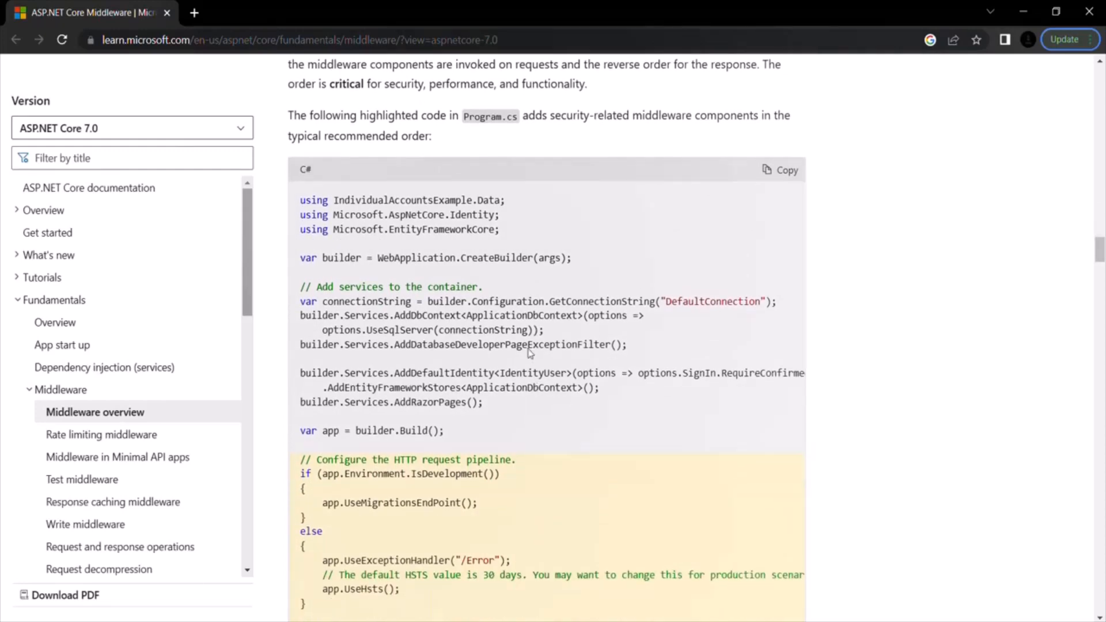
{"action": "scroll", "coordinate": [529, 300], "scroll_direction": "down", "scroll_amount": 1}
{"action": "scroll", "coordinate": [529, 301], "scroll_direction": "down", "scroll_amount": 3}
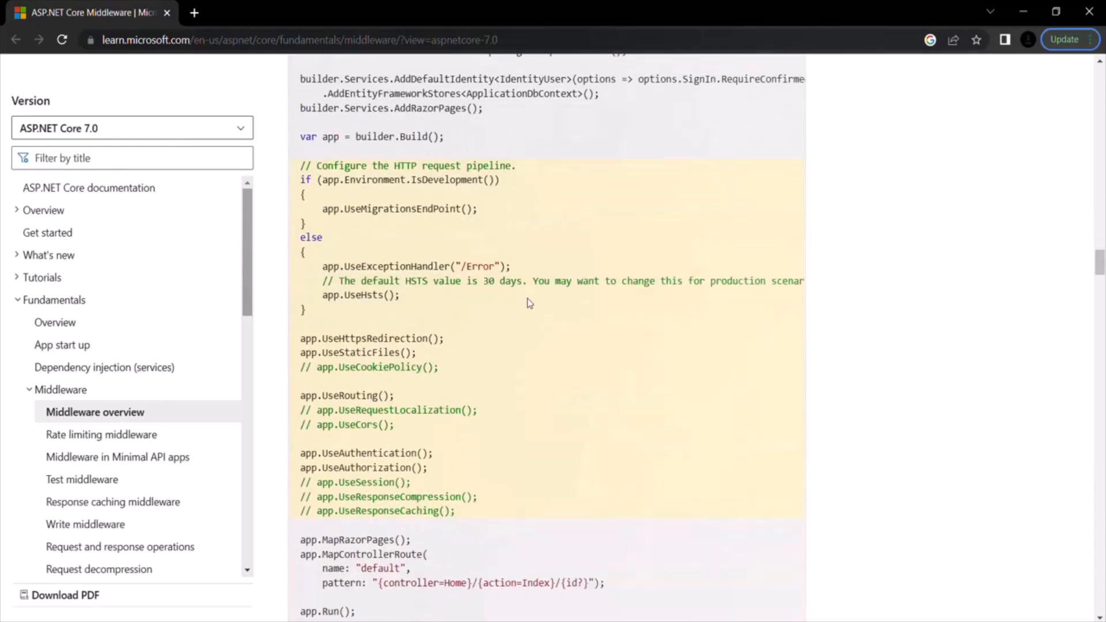
{"action": "scroll", "coordinate": [530, 300], "scroll_direction": "down", "scroll_amount": 1}
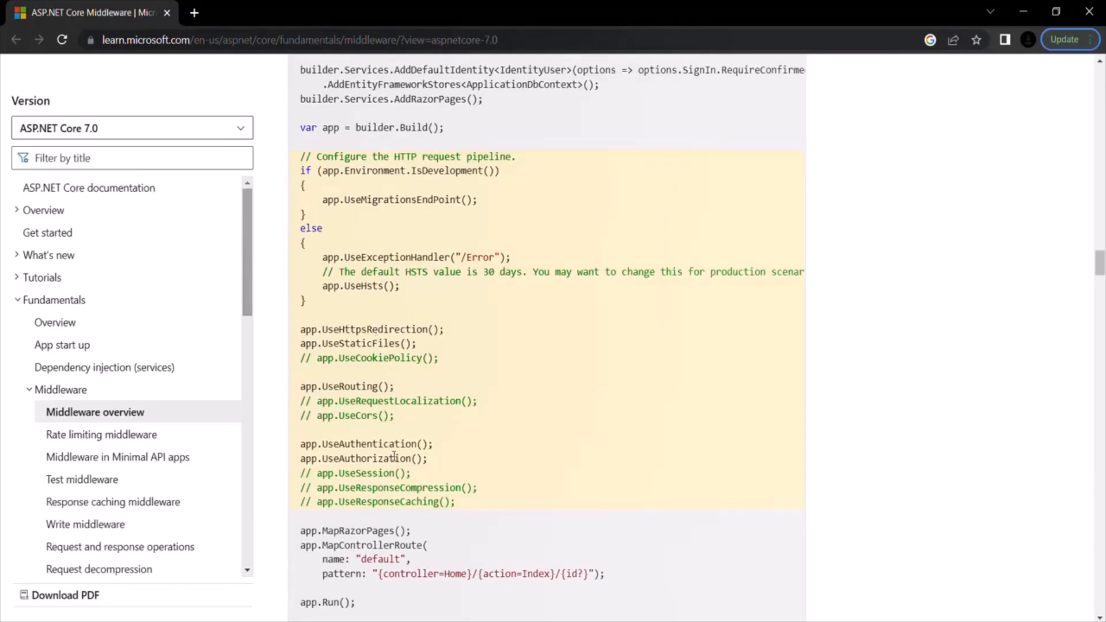
Highlight the UseStaticFiles and then the UseHttpsRedirection calls in the Program.cs sample
{"action": "left_click_drag", "start_coordinate": [322, 344], "coordinate": [402, 344]}
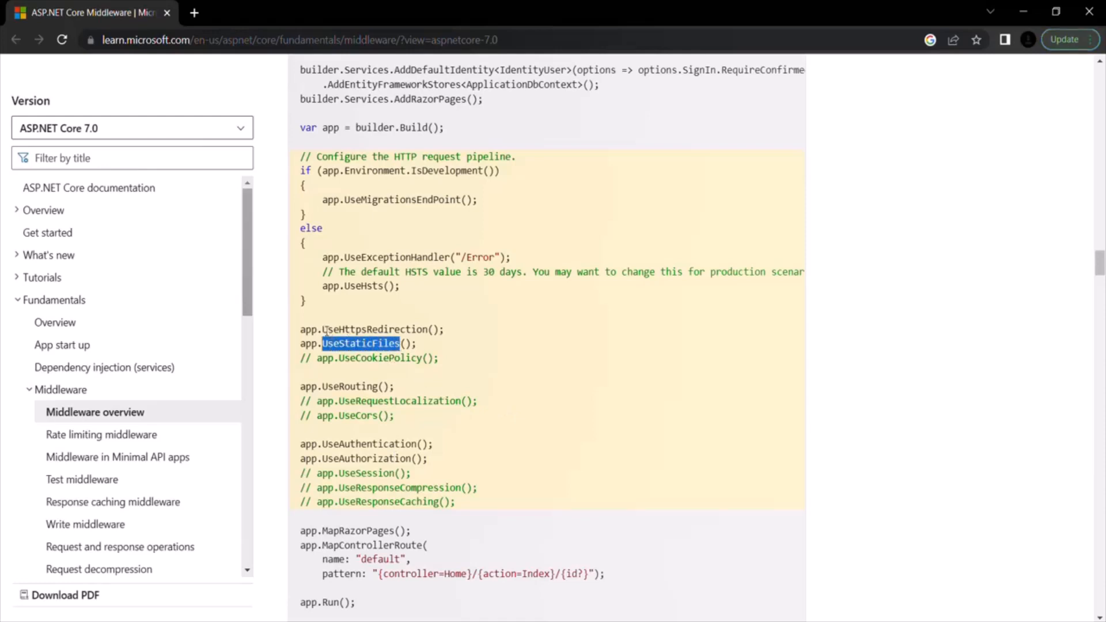
{"action": "left_click_drag", "start_coordinate": [323, 330], "coordinate": [429, 329]}
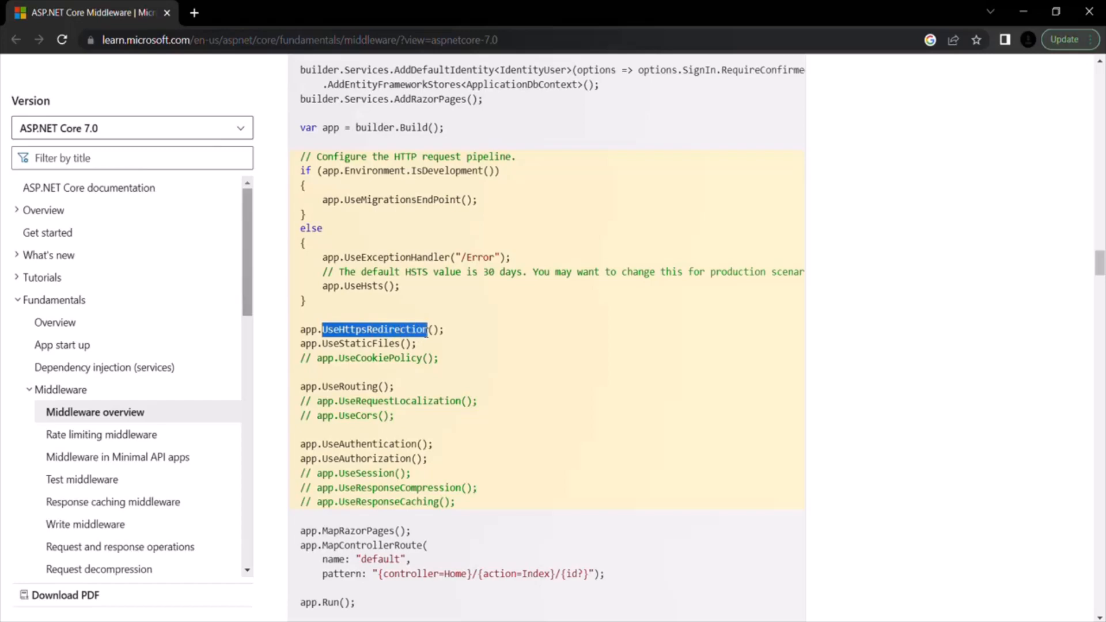
{"action": "scroll", "coordinate": [429, 329], "scroll_direction": "down", "scroll_amount": 2}
{"action": "scroll", "coordinate": [476, 363], "scroll_direction": "up", "scroll_amount": 2}
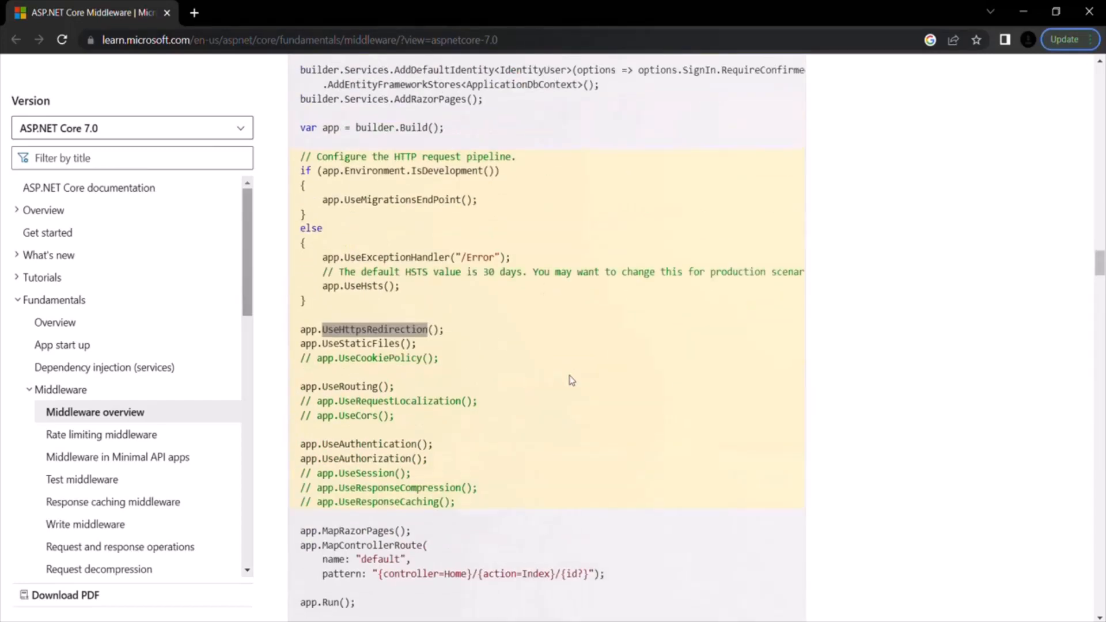
{"action": "scroll", "coordinate": [564, 303], "scroll_direction": "down", "scroll_amount": 2}
{"action": "scroll", "coordinate": [564, 304], "scroll_direction": "down", "scroll_amount": 2}
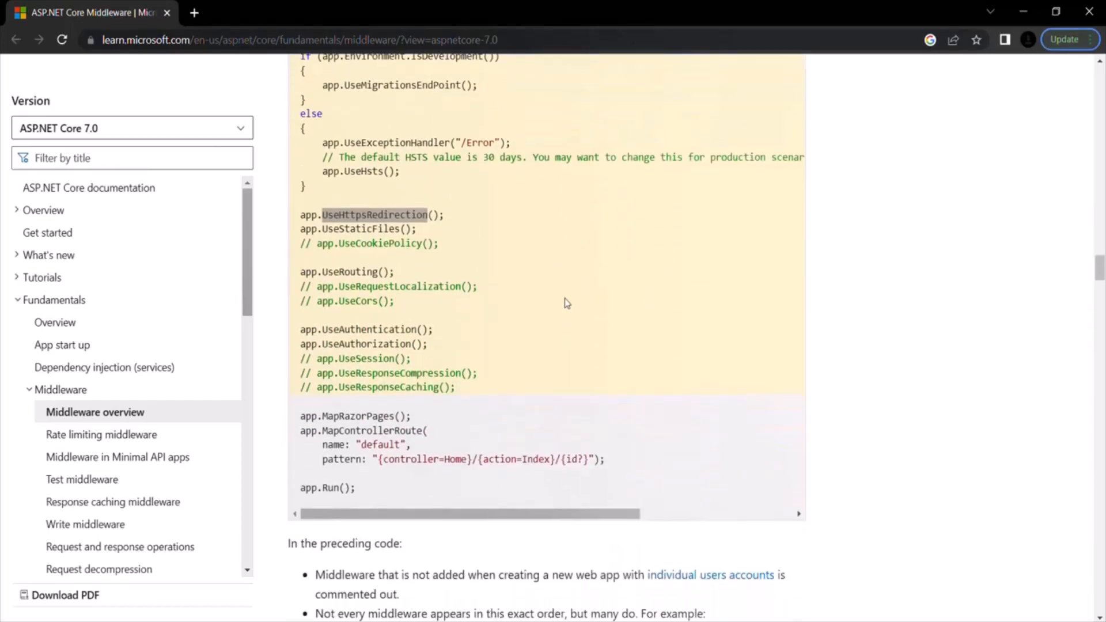
{"action": "scroll", "coordinate": [565, 303], "scroll_direction": "down", "scroll_amount": 2}
{"action": "scroll", "coordinate": [565, 303], "scroll_direction": "down", "scroll_amount": 2}
{"action": "scroll", "coordinate": [565, 303], "scroll_direction": "down", "scroll_amount": 1}
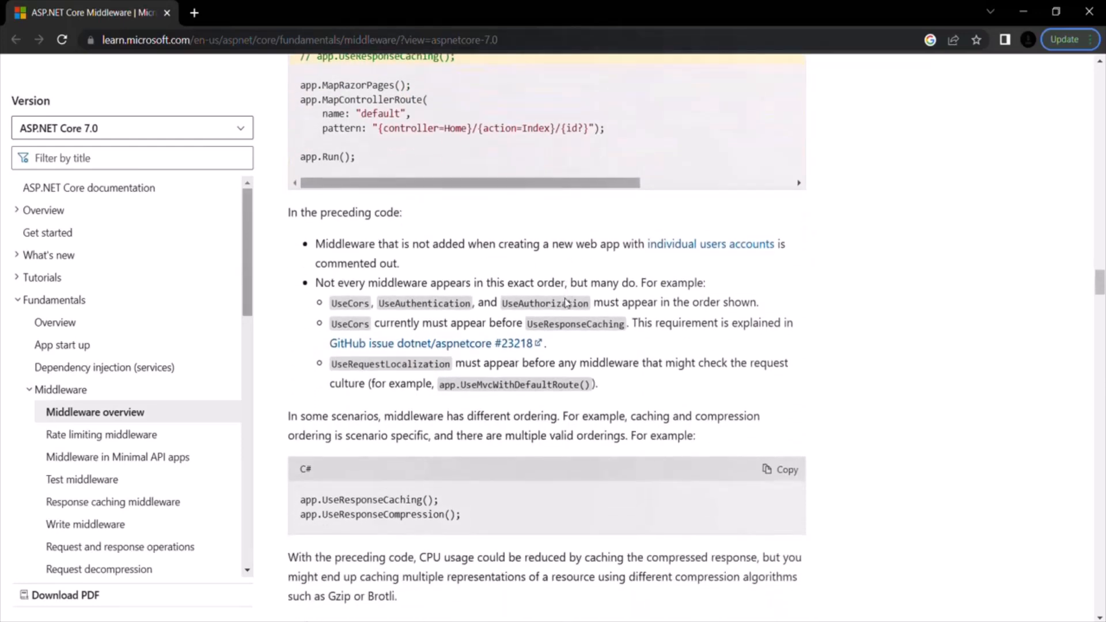